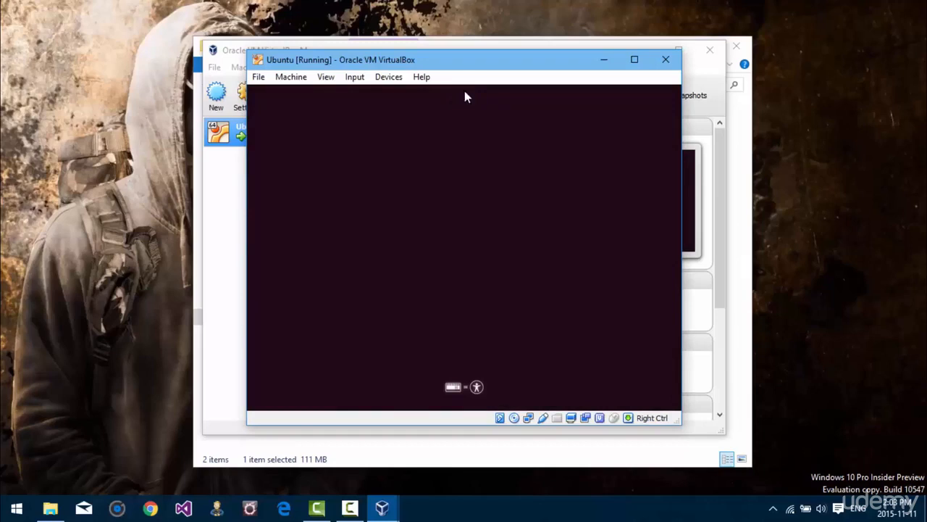
Maximize the Ubuntu virtual machine window and switch it to full-screen mode.
click(634, 59)
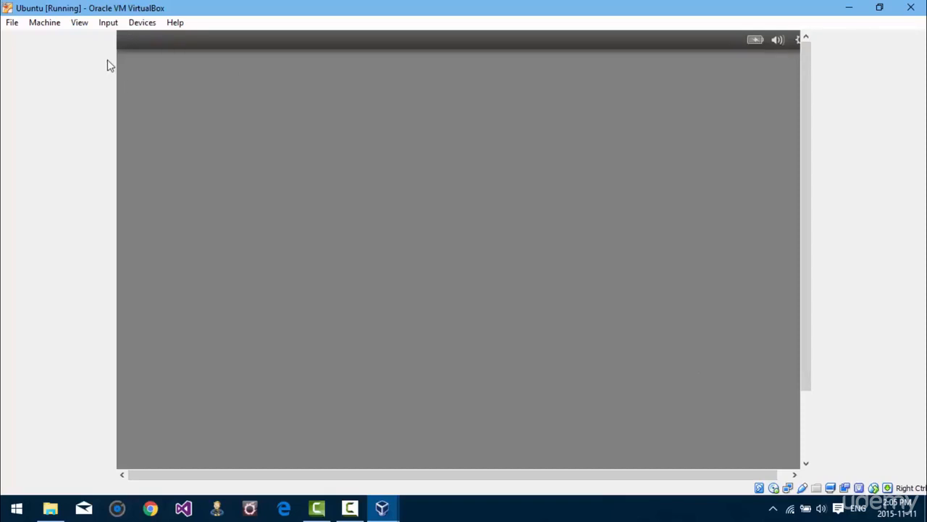
click(79, 22)
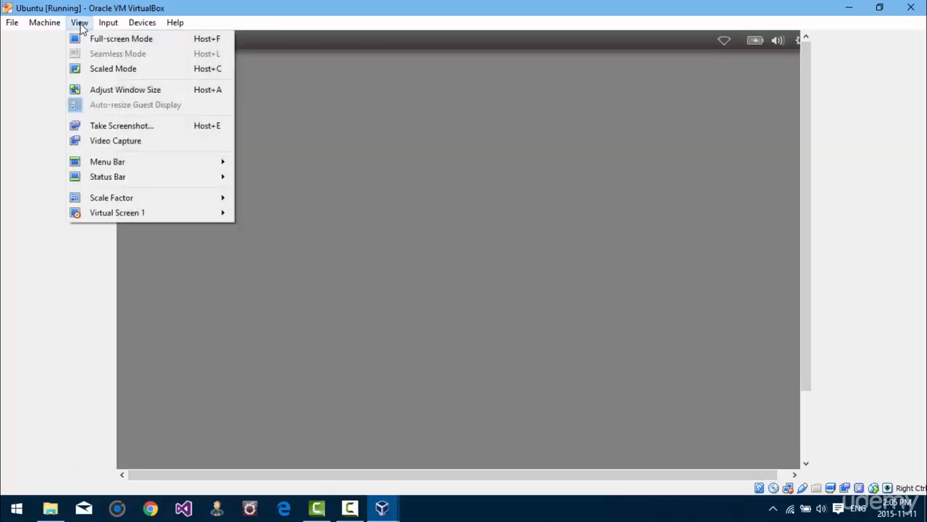
click(154, 42)
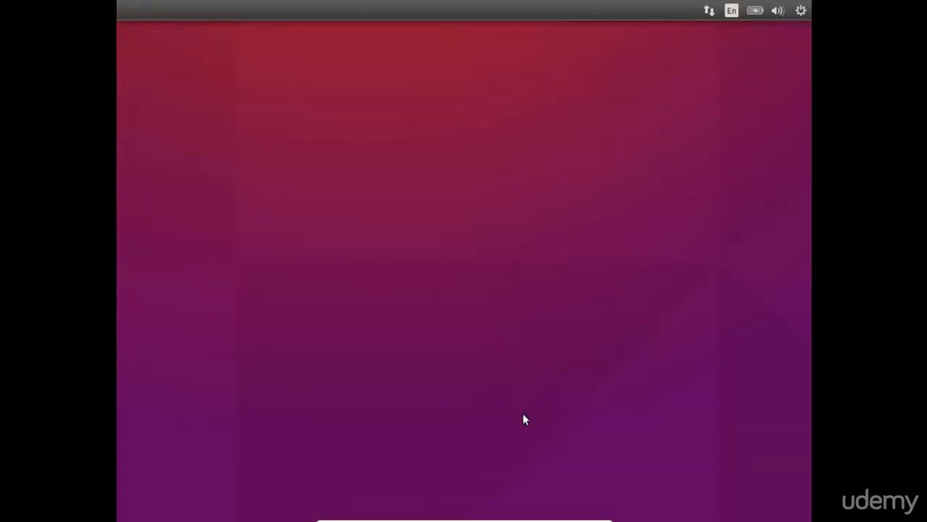
mouse_move(522, 519)
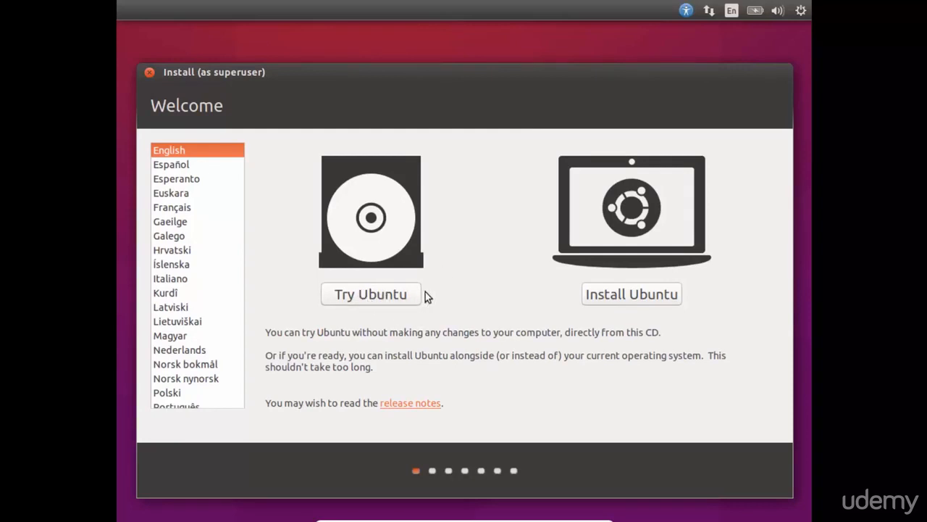
Start the Ubuntu installation in English and include the third-party software, without downloading updates during installation.
click(628, 295)
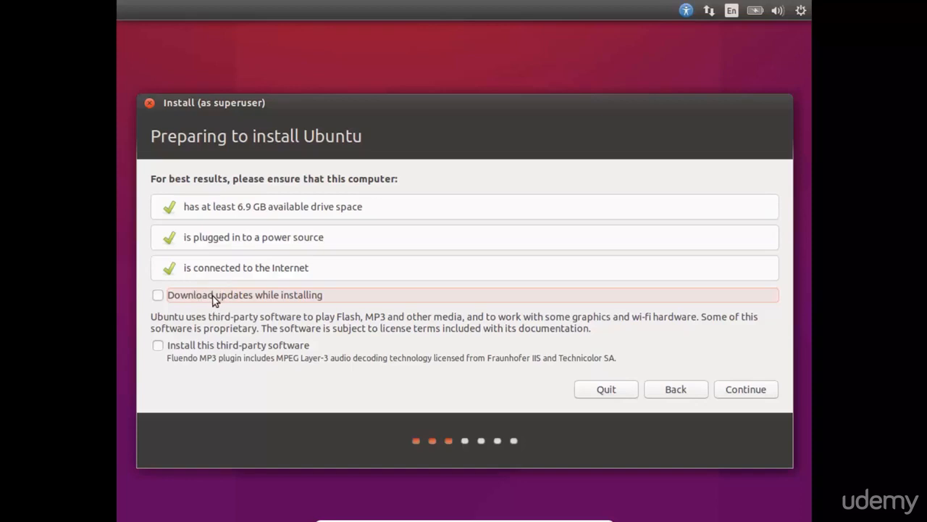
click(156, 347)
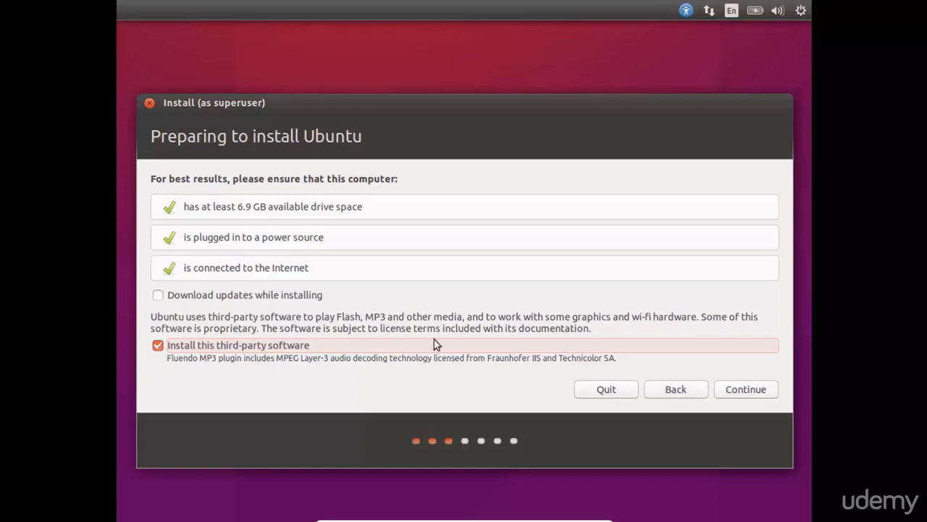
click(730, 389)
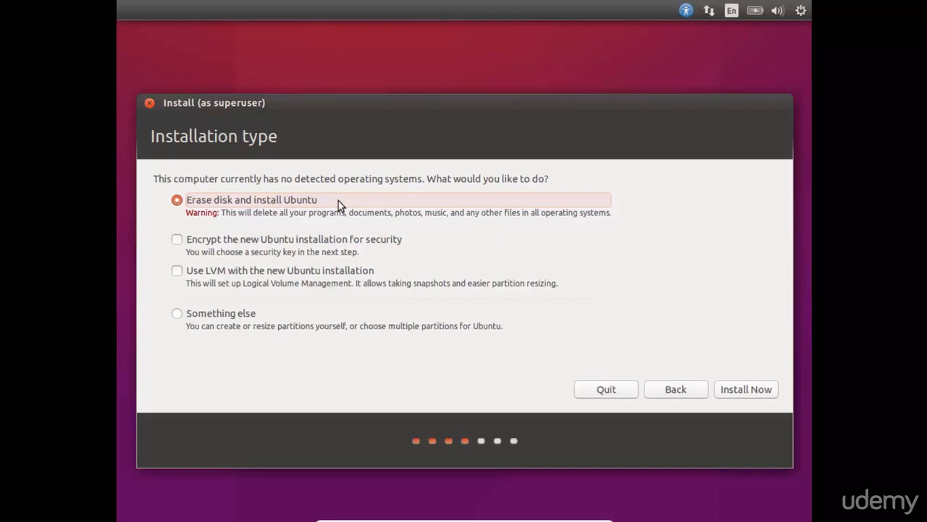
Choose the Something else installation type and create a new empty partition table on /dev/sda.
click(177, 314)
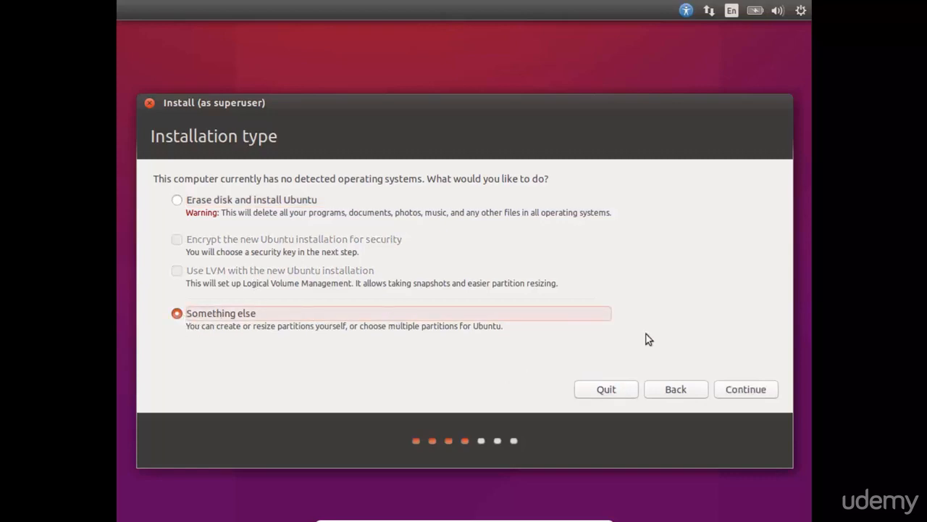
click(745, 389)
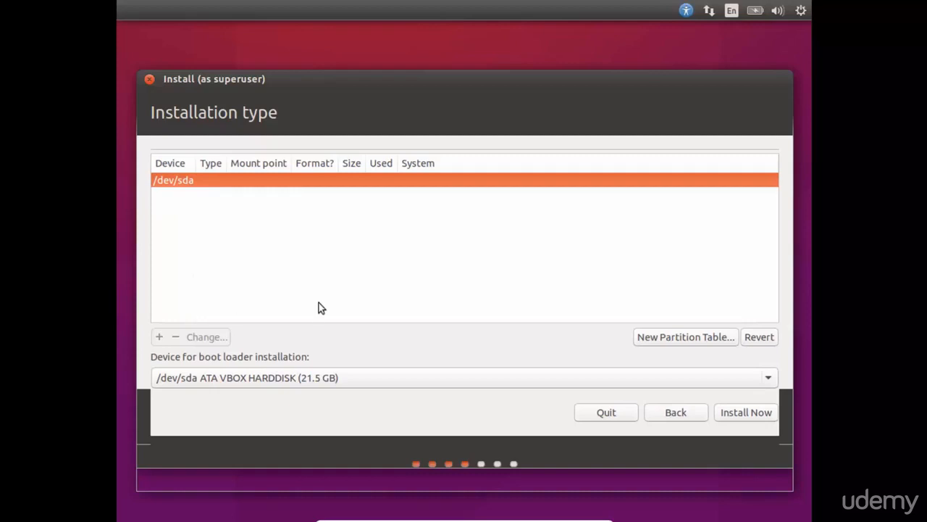
click(665, 339)
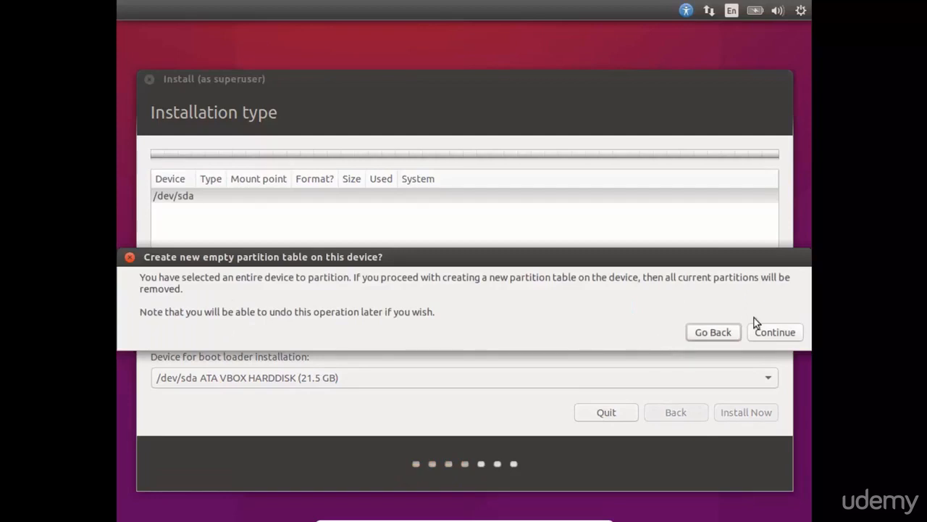
click(774, 331)
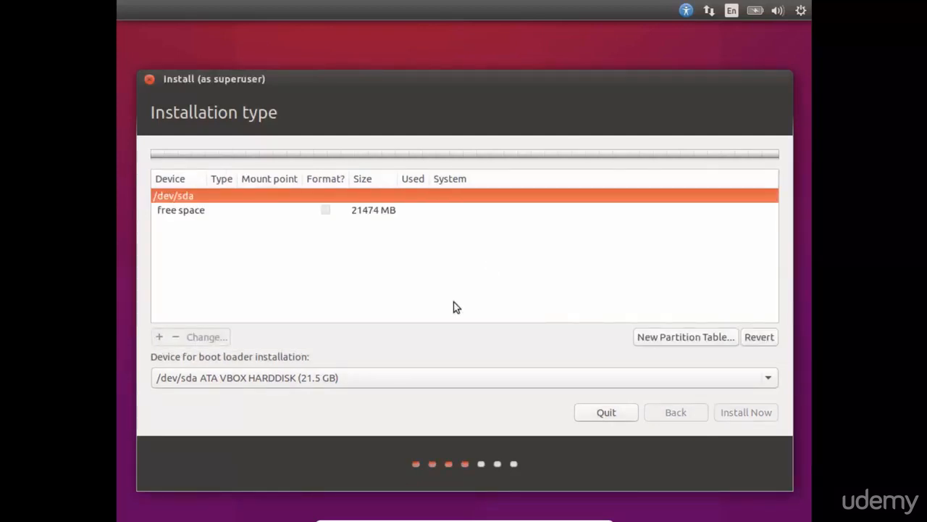
Create a primary swap area partition that takes up the full 21475 MB of free space.
click(379, 210)
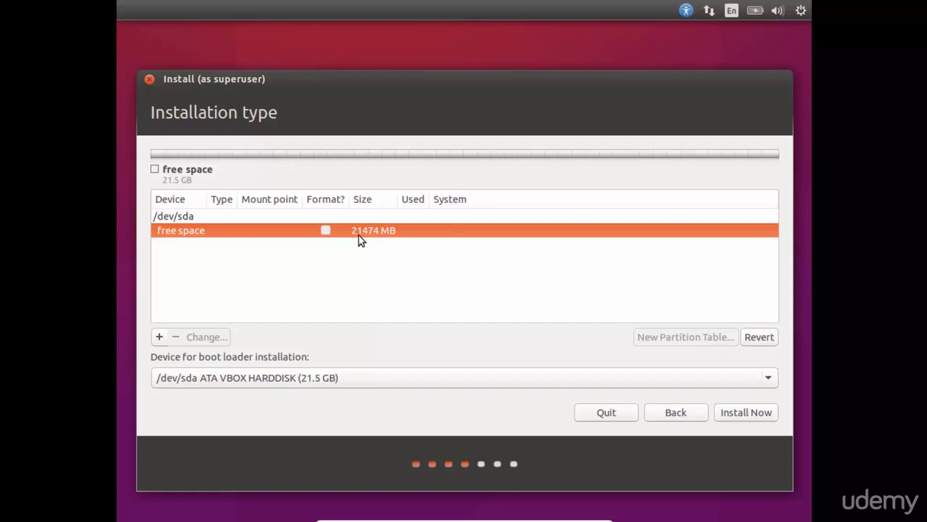
click(159, 337)
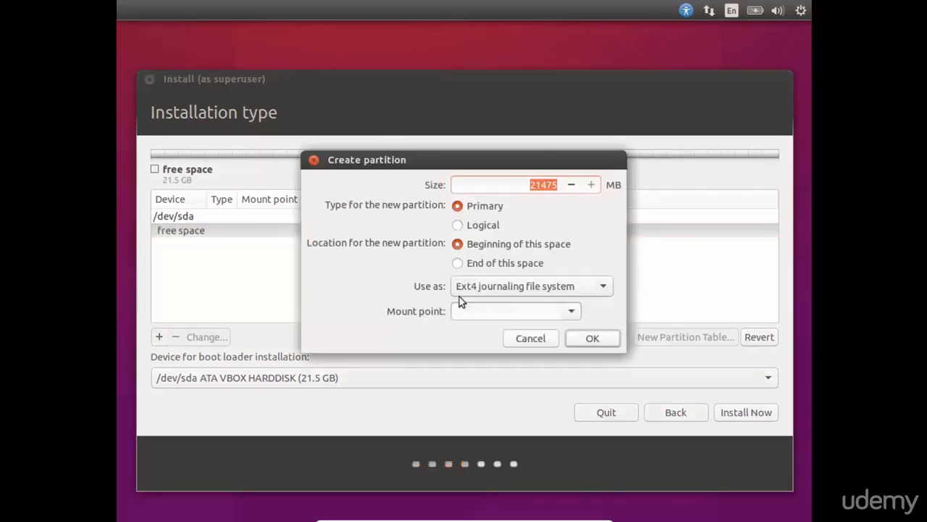
click(496, 289)
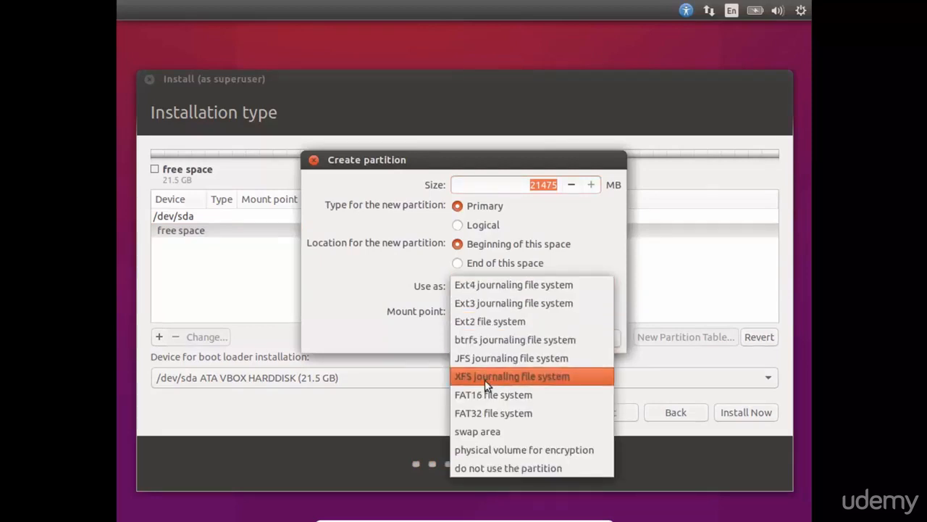
click(475, 433)
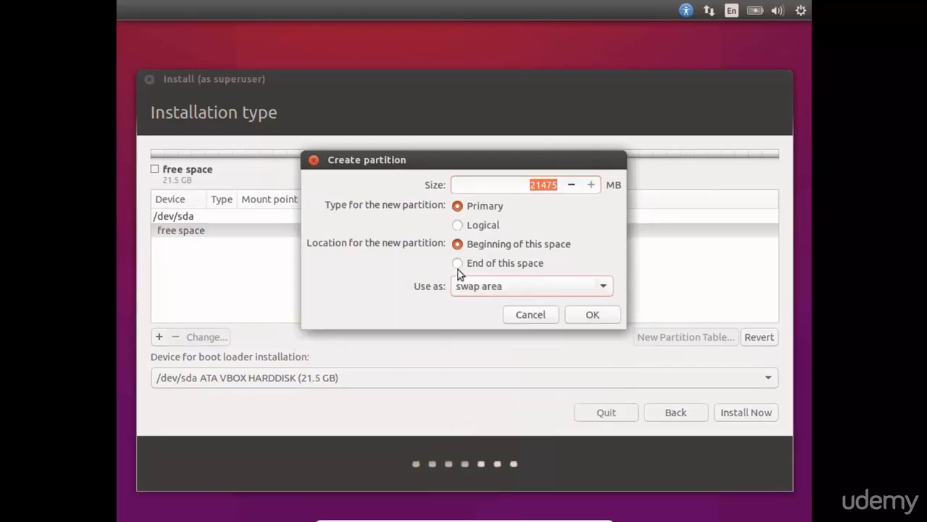
click(576, 314)
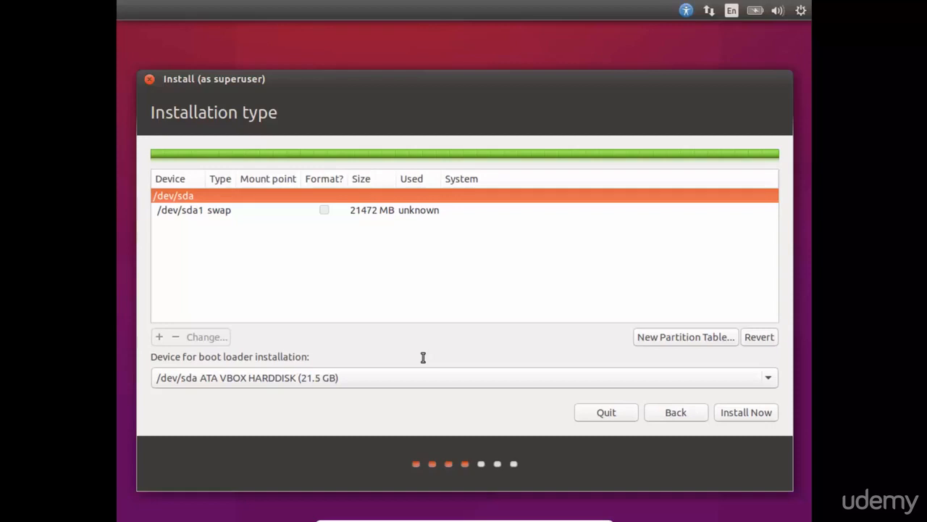
Check the edit options of the swap partition /dev/sda1, cancel them, and delete the partition.
click(211, 210)
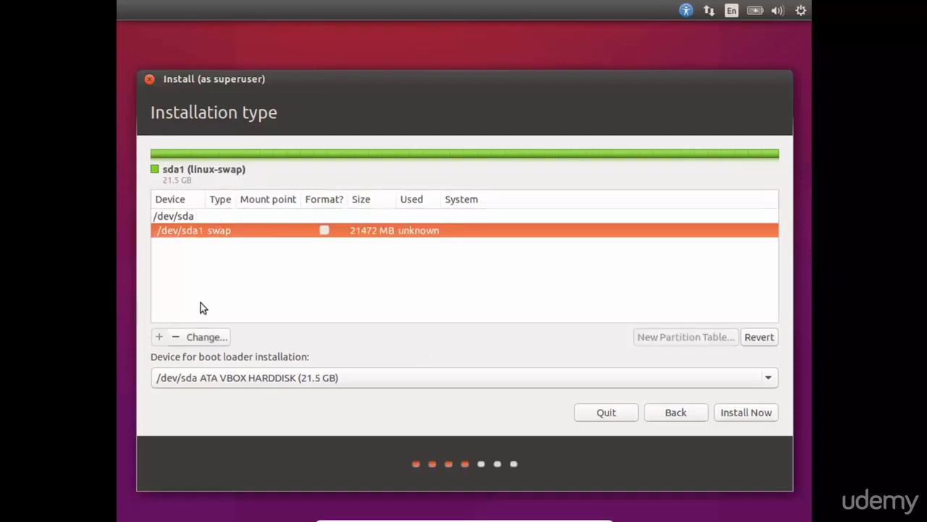
click(204, 336)
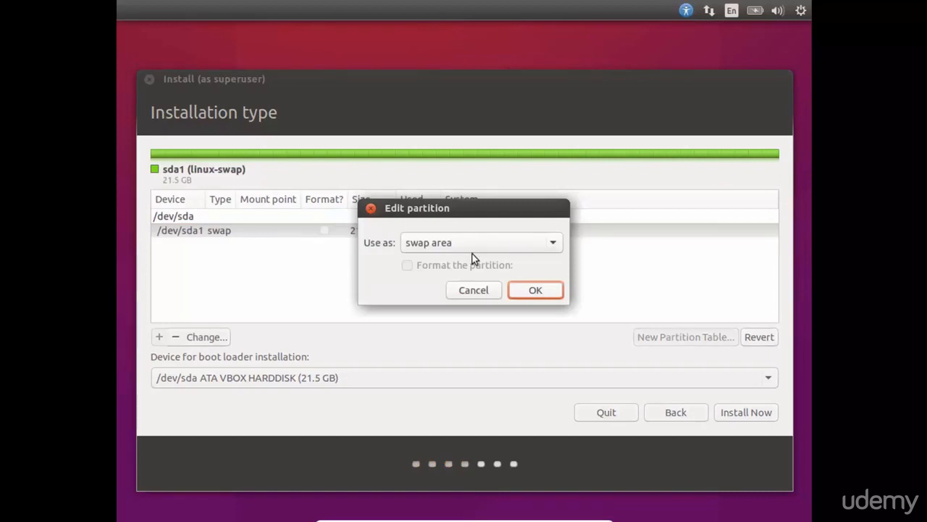
click(471, 290)
click(178, 337)
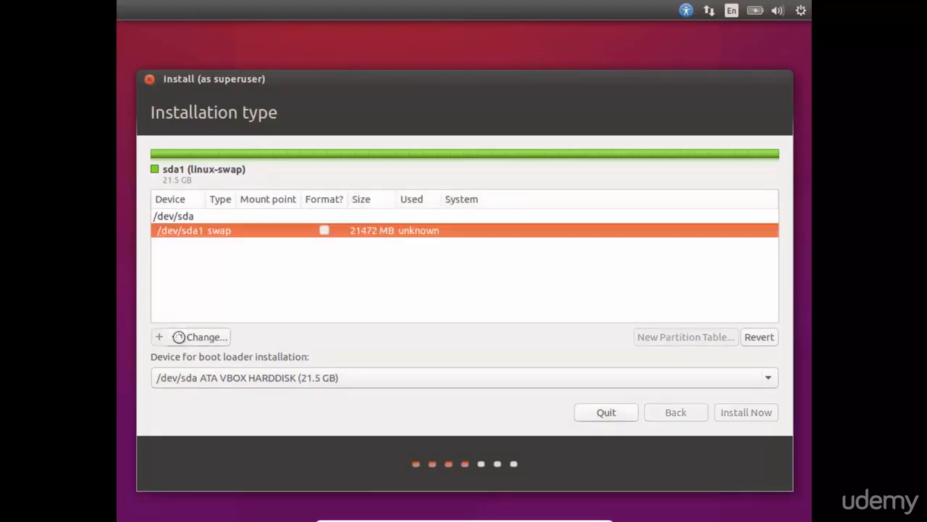
Create a primary swap area partition of 5475 MB at the beginning of the free space on /dev/sda.
click(185, 209)
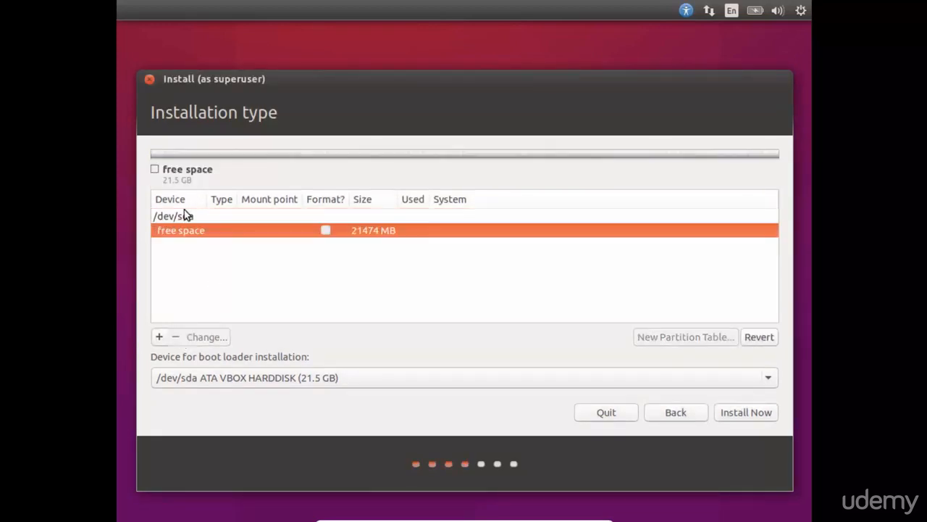
click(160, 337)
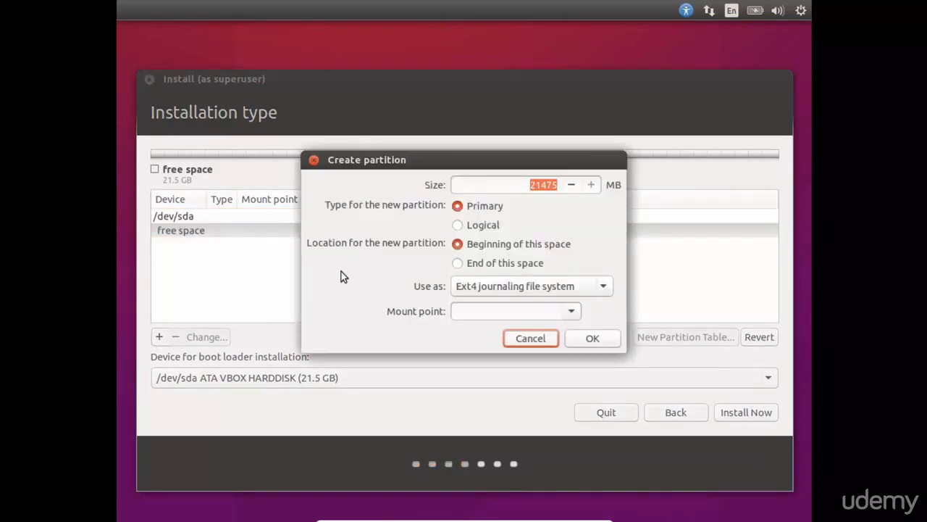
click(522, 286)
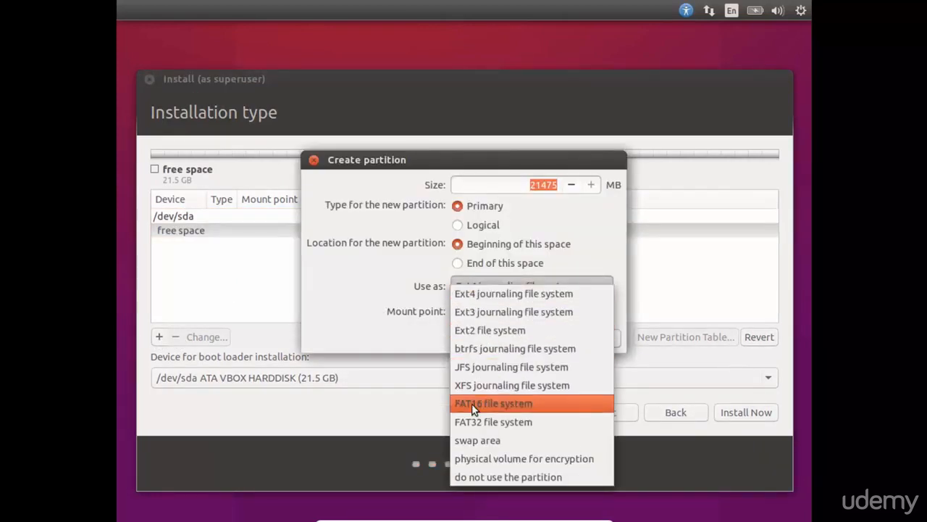
click(480, 440)
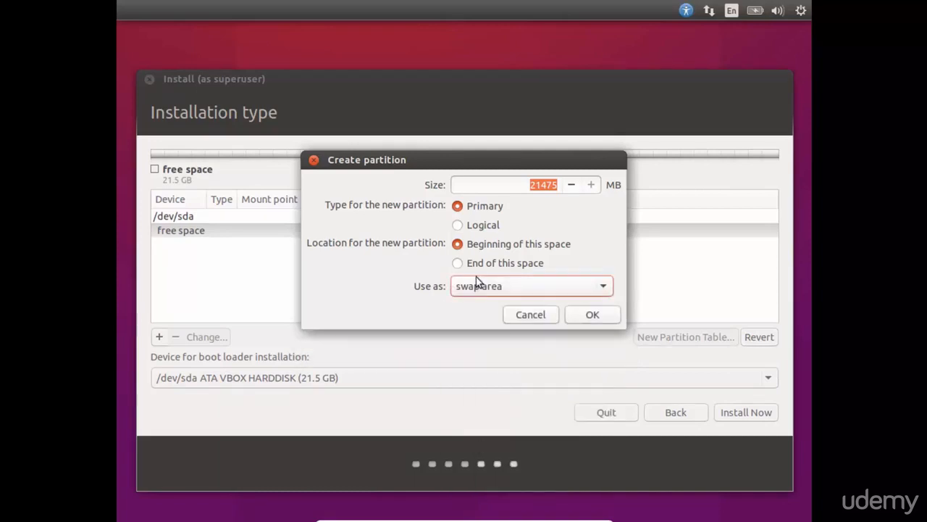
click(540, 183)
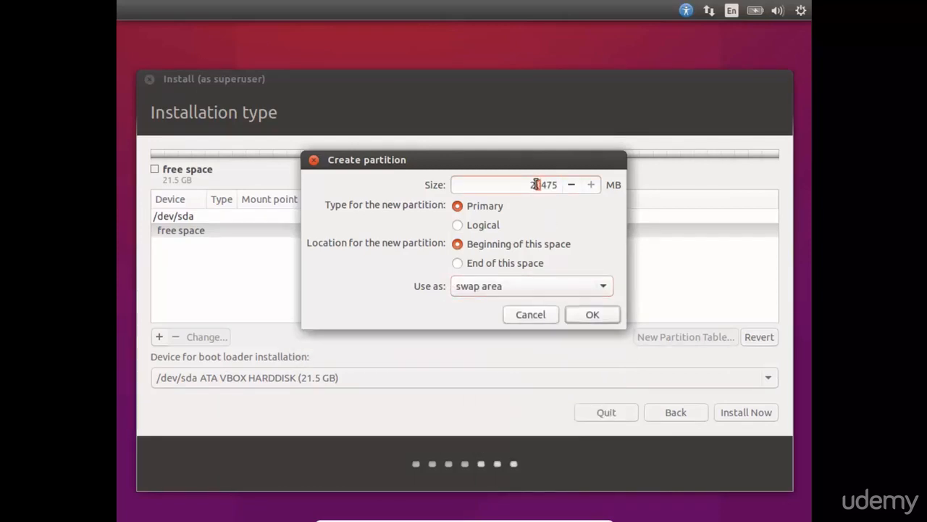
key(BackSpace)
key(BackSpace)
text(5)
click(592, 314)
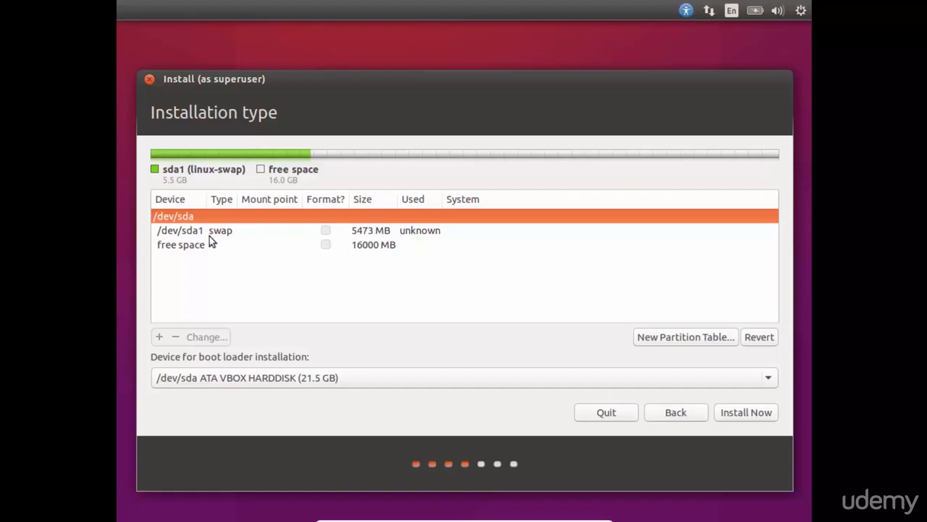
Set up a logical 16000 MB partition in the remaining free space as Ext4 journaling file system with mount point /.
click(194, 247)
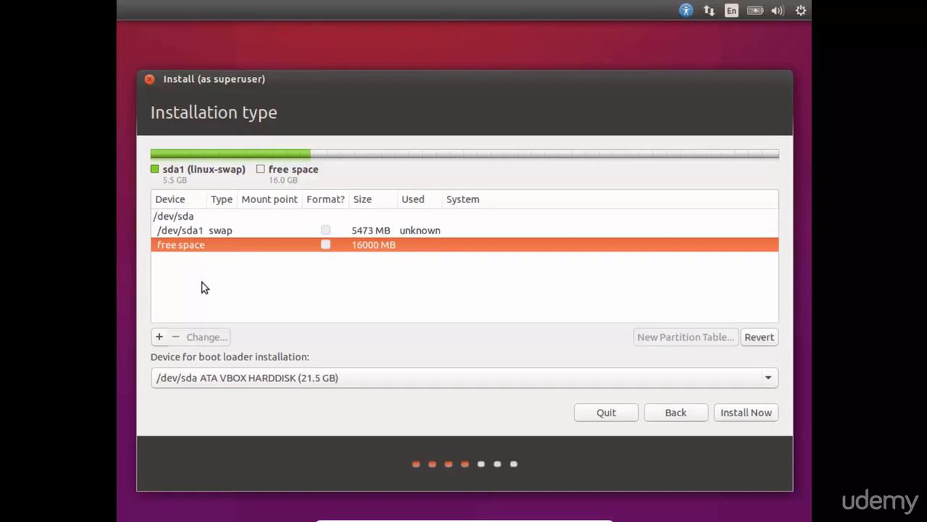
click(159, 338)
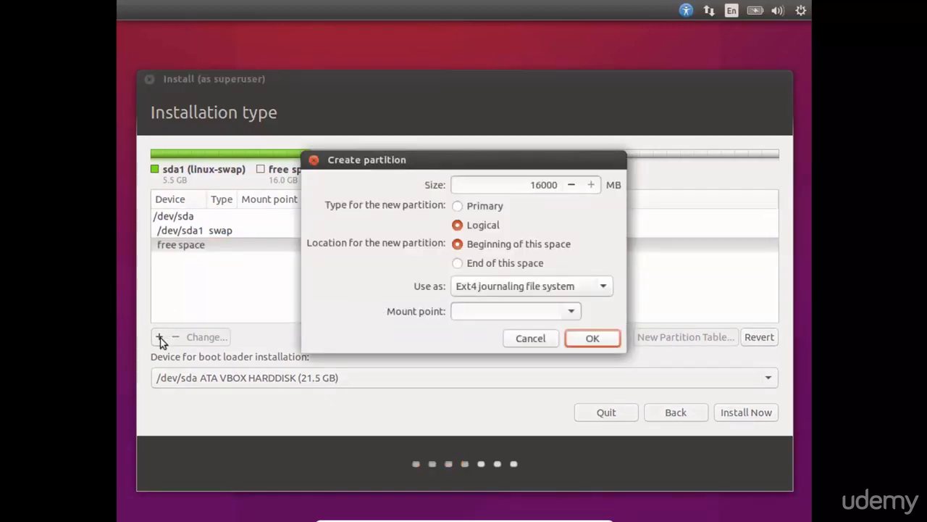
click(510, 288)
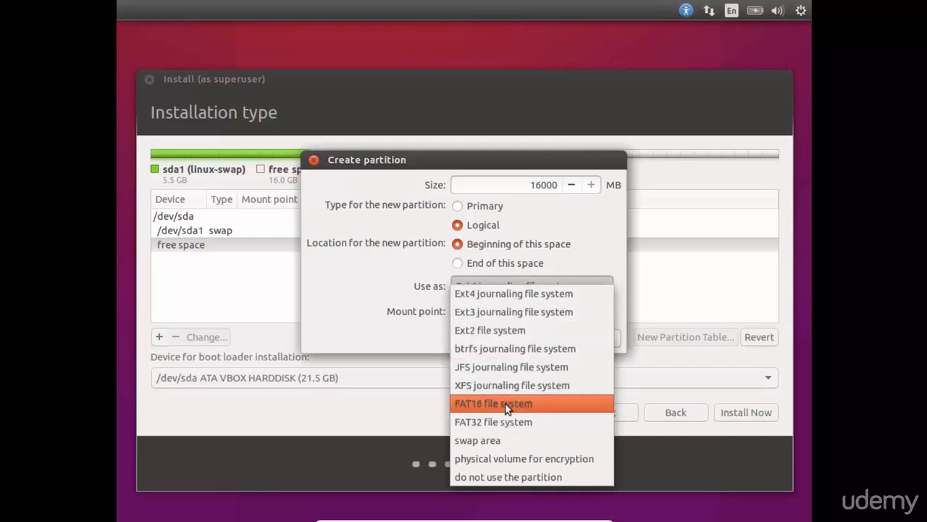
click(377, 298)
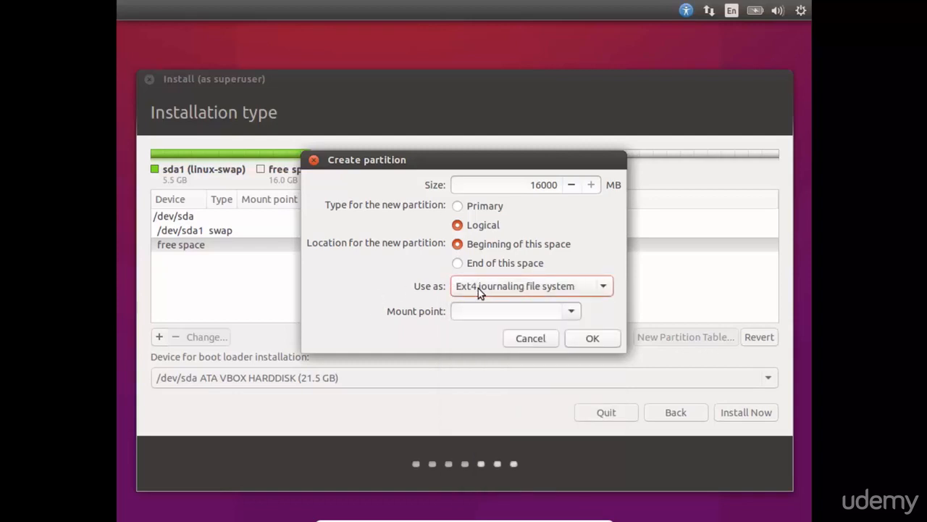
click(466, 312)
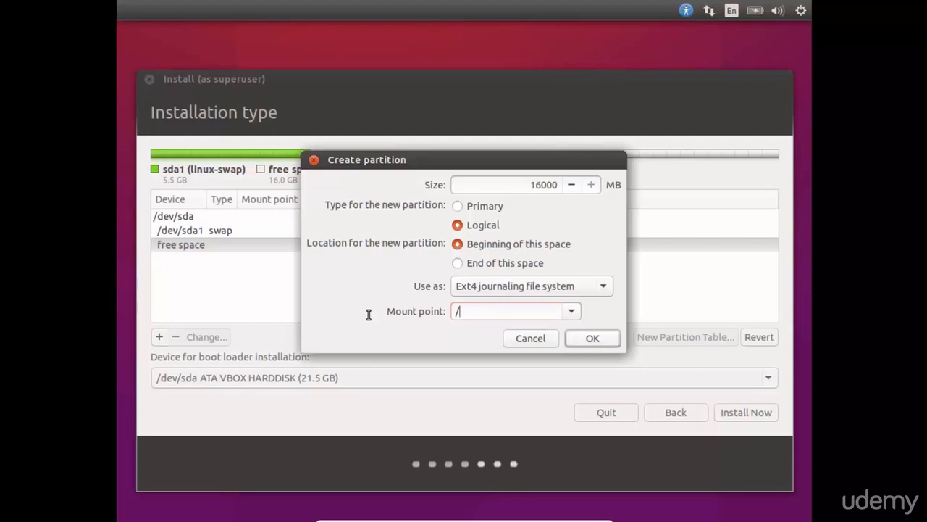
Try /home as the new partition's mount point, and restore it to /.
drag(469, 312, 447, 313)
click(465, 314)
click(476, 315)
text(home)
drag(489, 312, 472, 355)
key(BackSpace)
key(BackSpace)
Create the Ext4 root partition and start the installation, writing the partition changes to the disk.
click(596, 336)
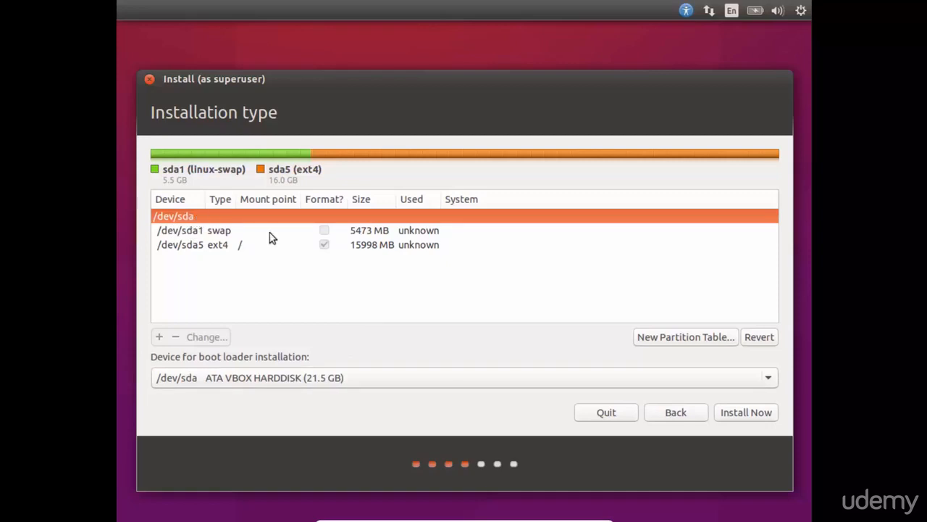
click(747, 414)
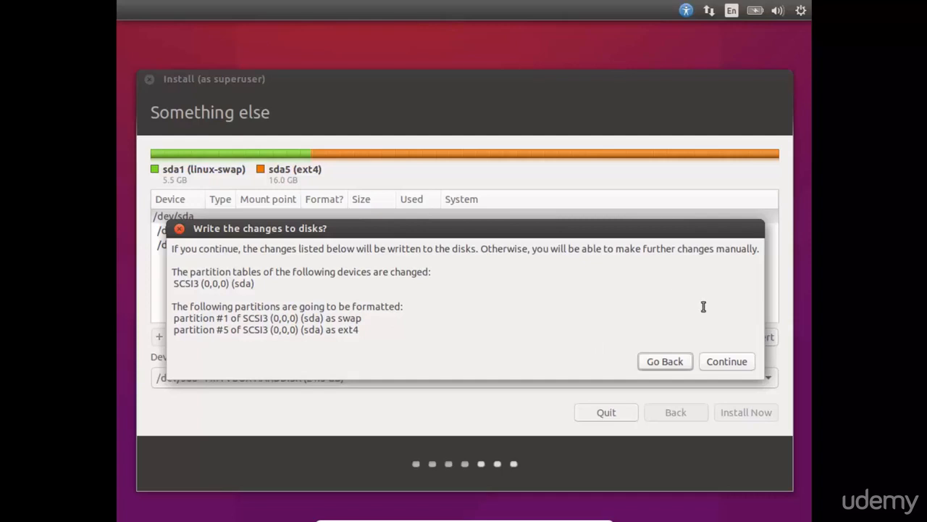
click(730, 366)
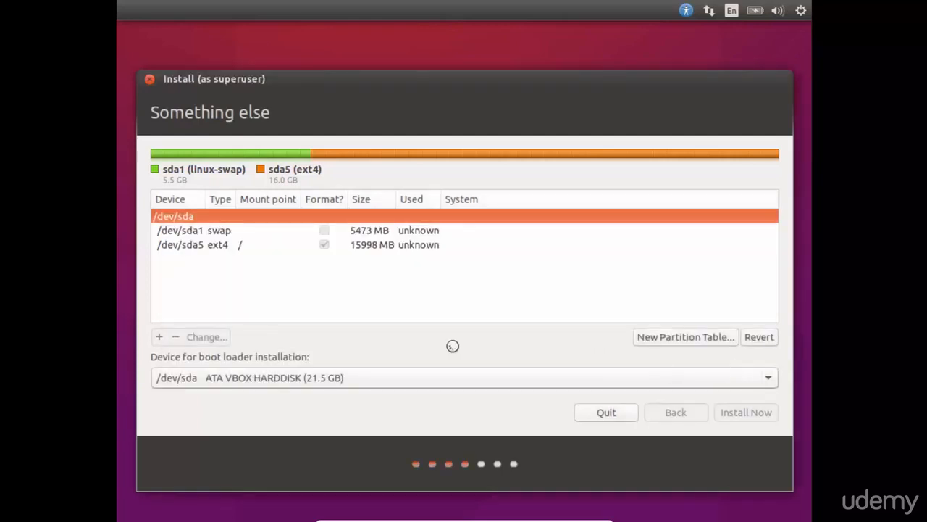